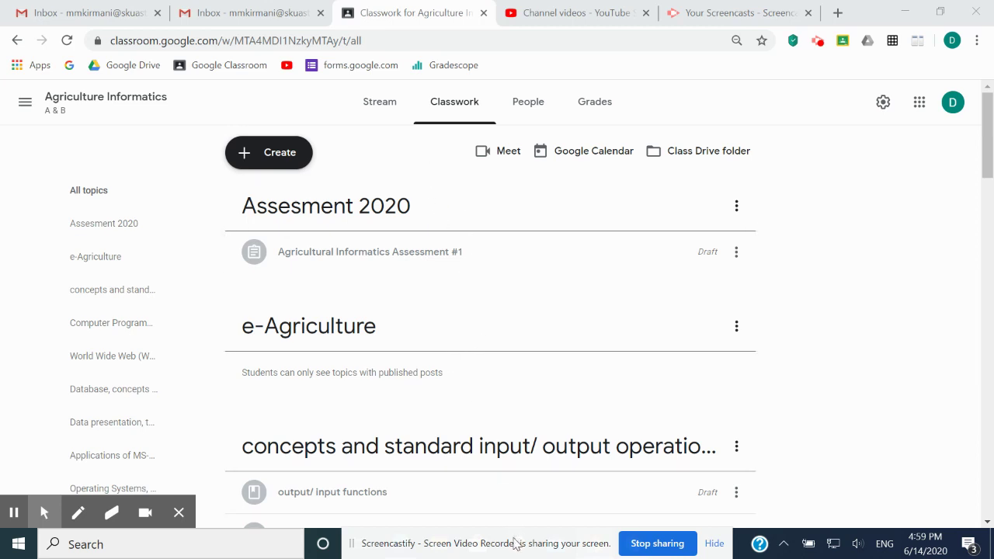
Step: Switch to the student's Gmail inbox in Edge and open Google Classroom from it
left_click_drag(510, 539, 497, 515)
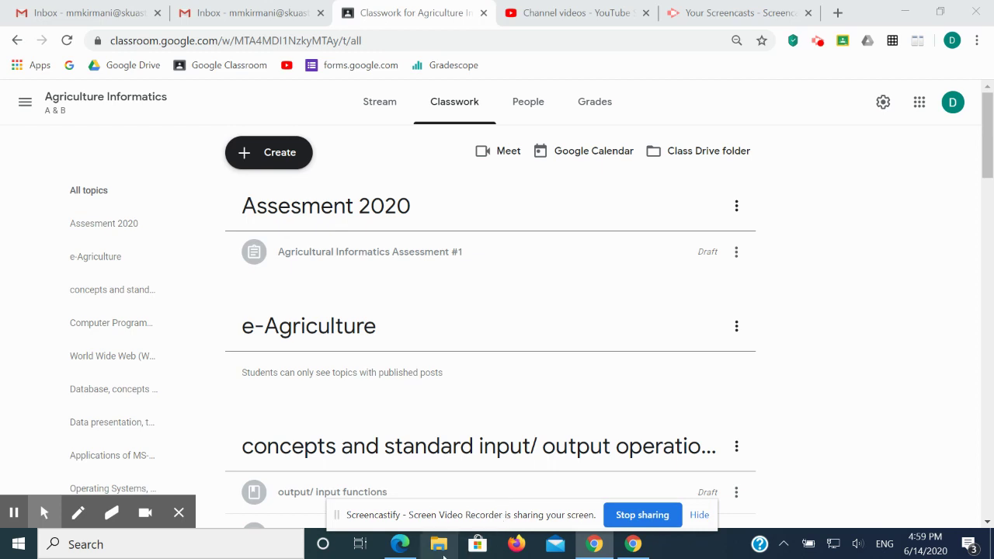
mouse_move(400, 544)
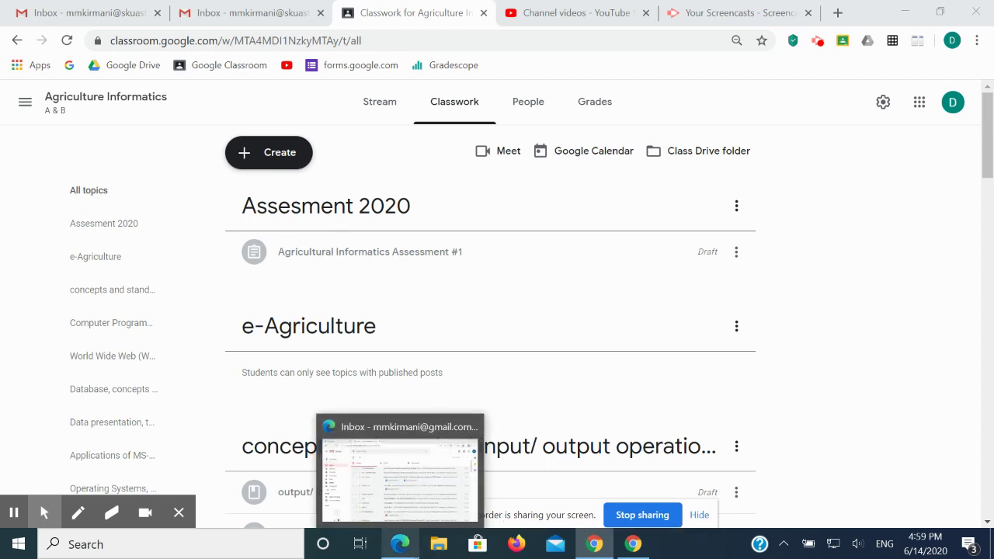
left_click(400, 546)
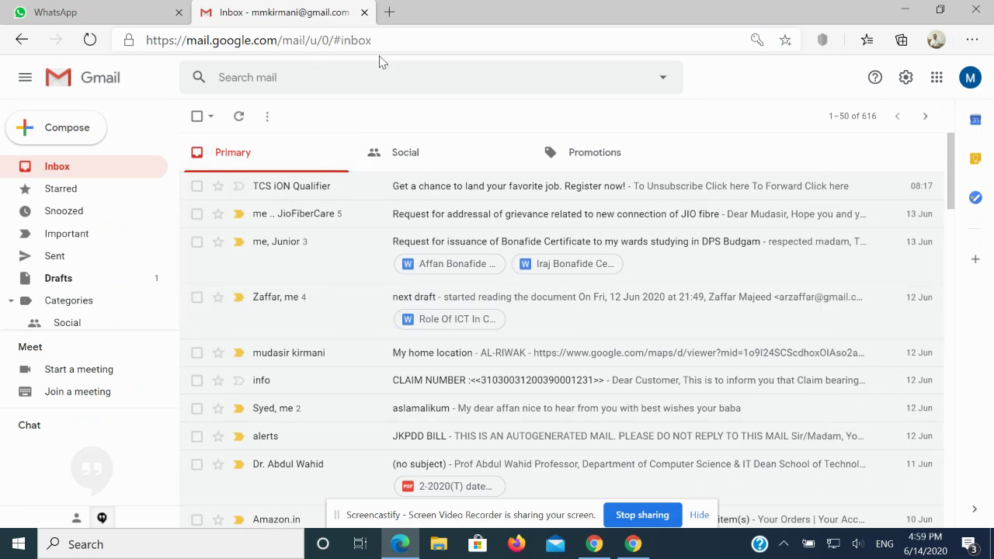
left_click(936, 78)
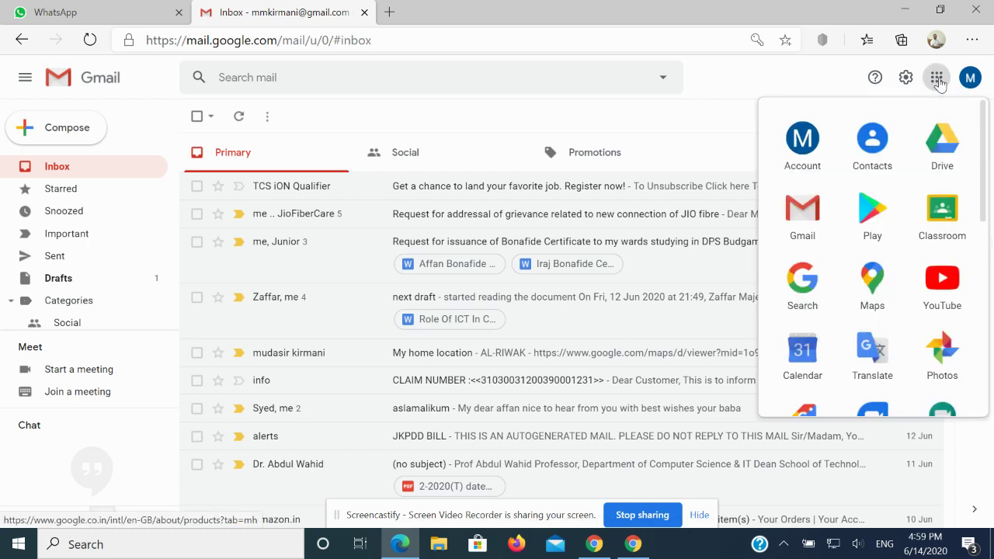
left_click(942, 215)
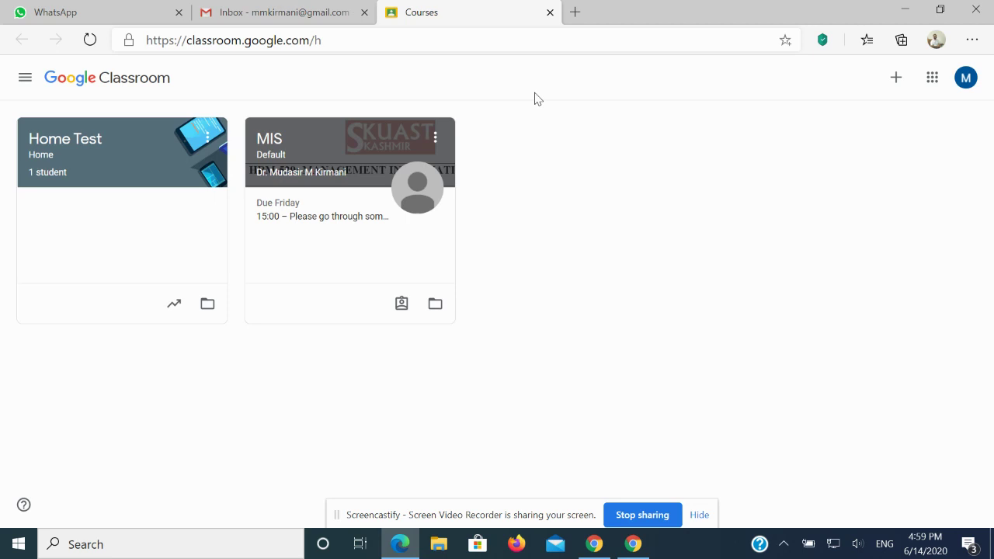
Step: Open the MIS class's classwork and view the full details of the assignment on cases related to MIS
left_click(308, 155)
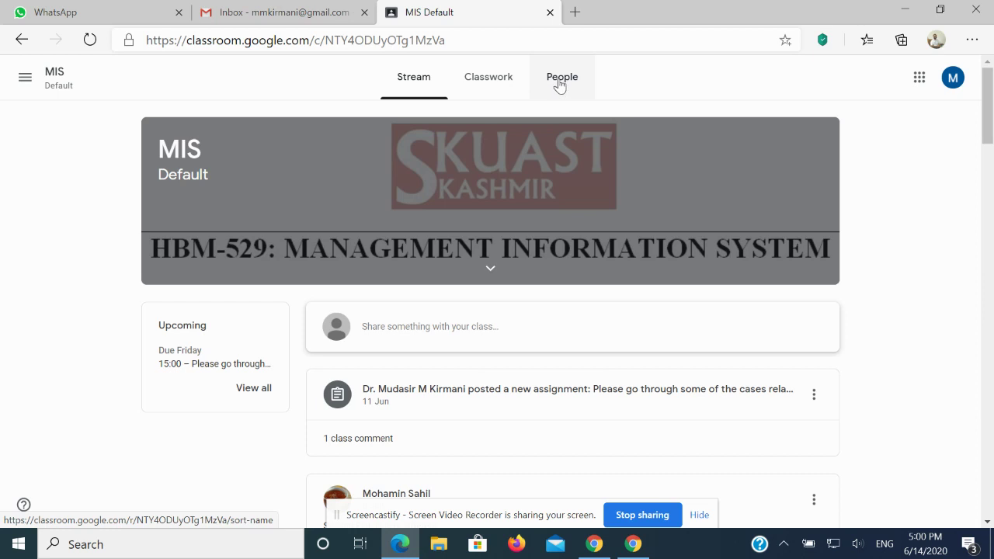
left_click(497, 85)
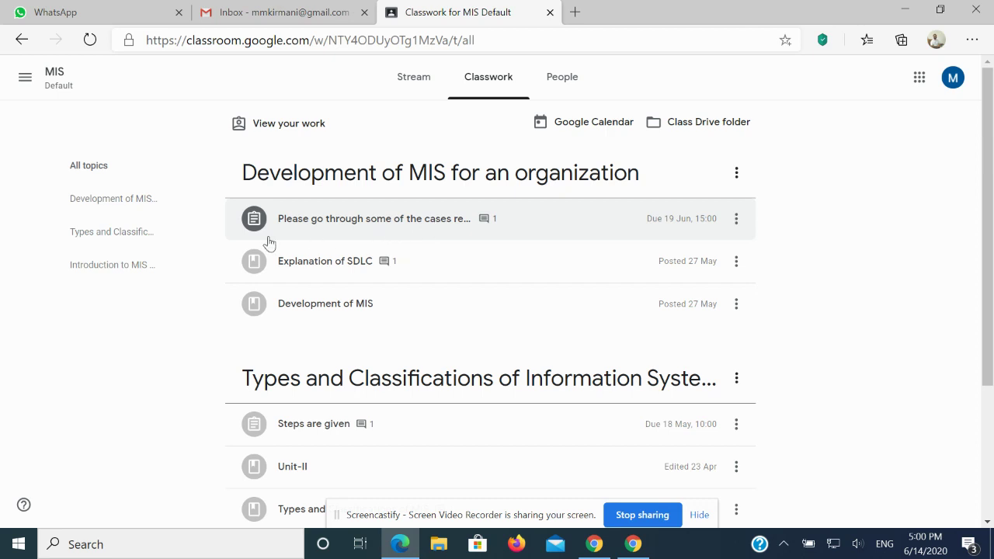
left_click(399, 222)
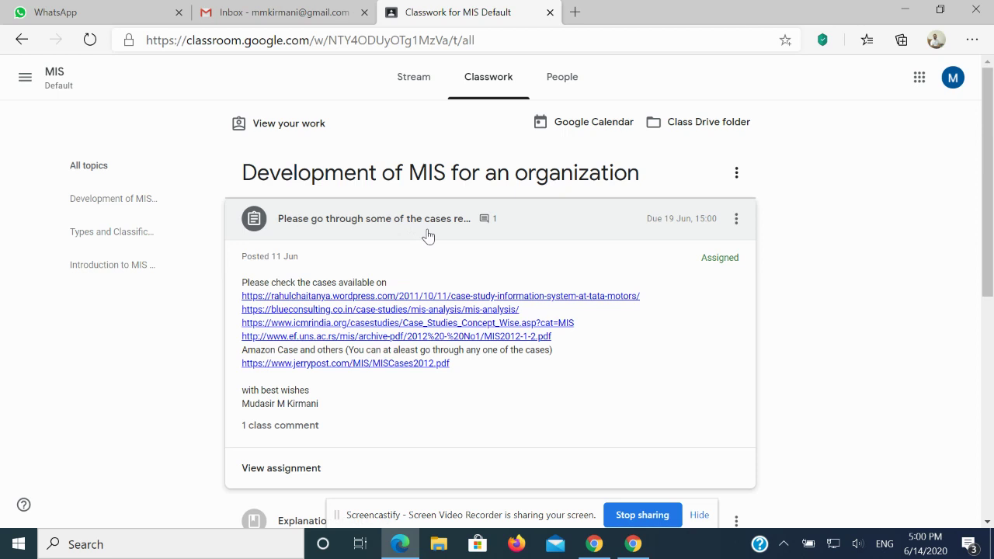
scroll(439, 237, "down", 1)
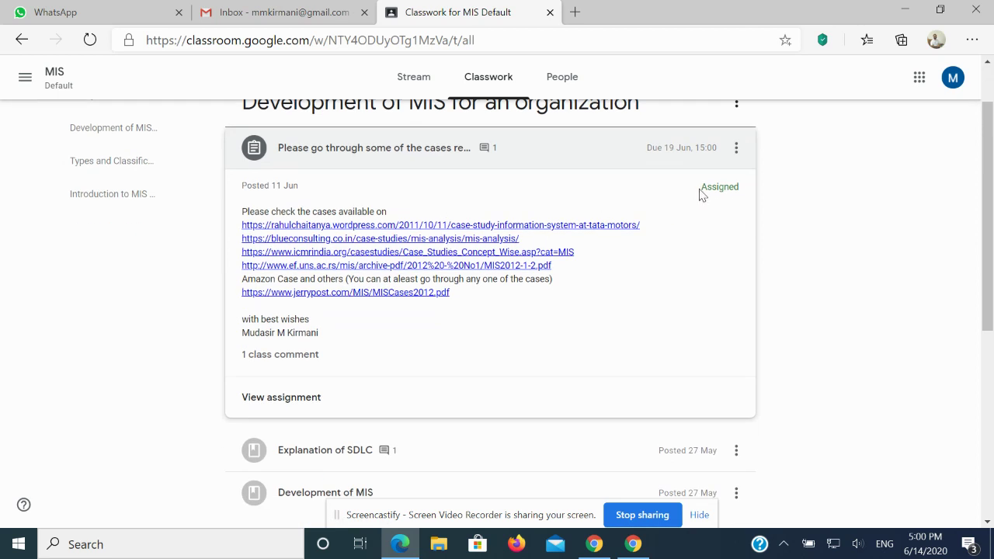
left_click_drag(738, 188, 693, 194)
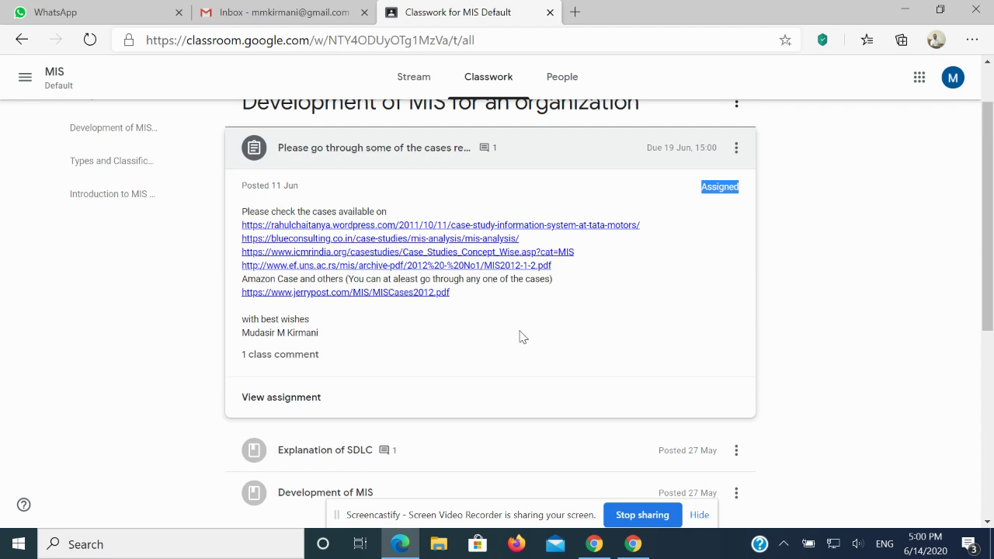
left_click(297, 400)
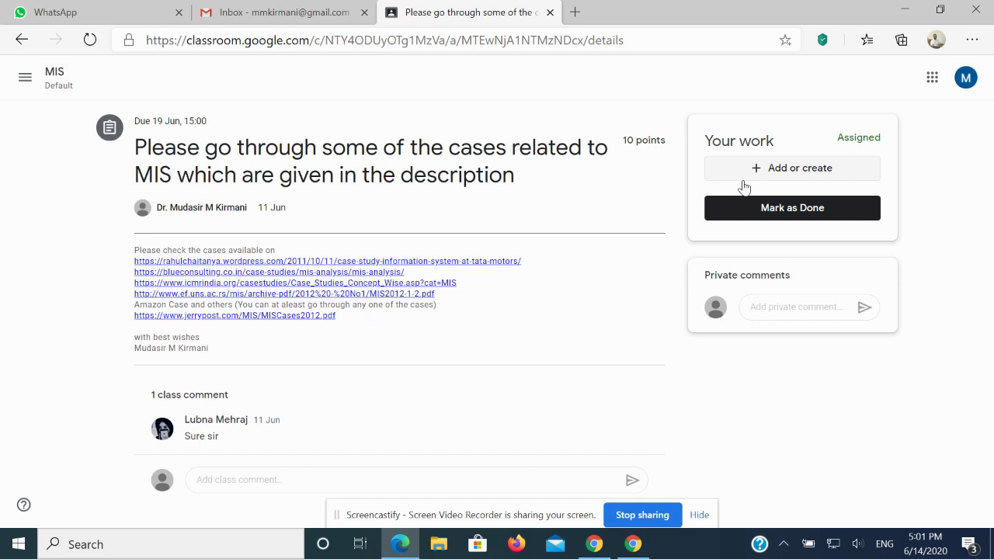
Step: Examine the assignment's attachment options and the item types that Google Drive can create, and return to the assignment
left_click(797, 172)
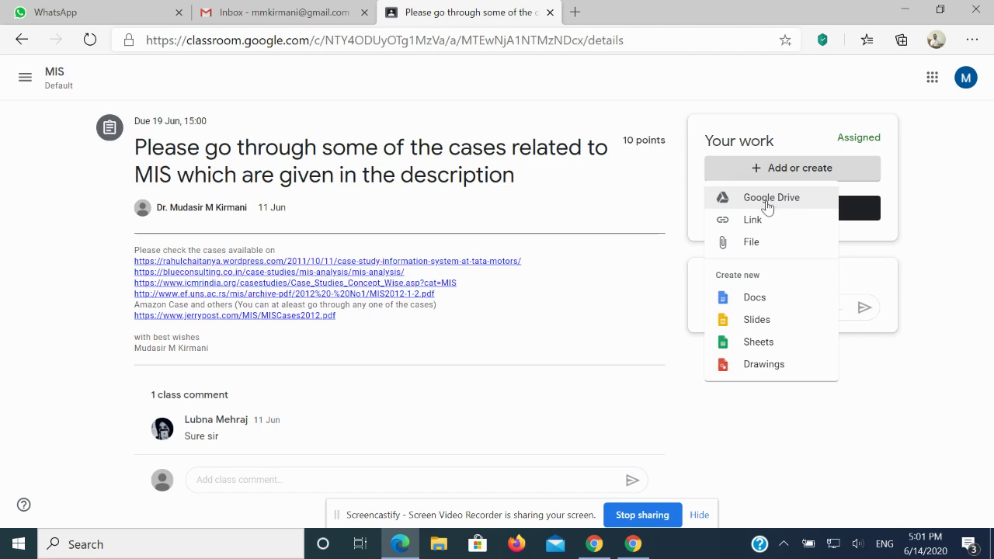
left_click(289, 13)
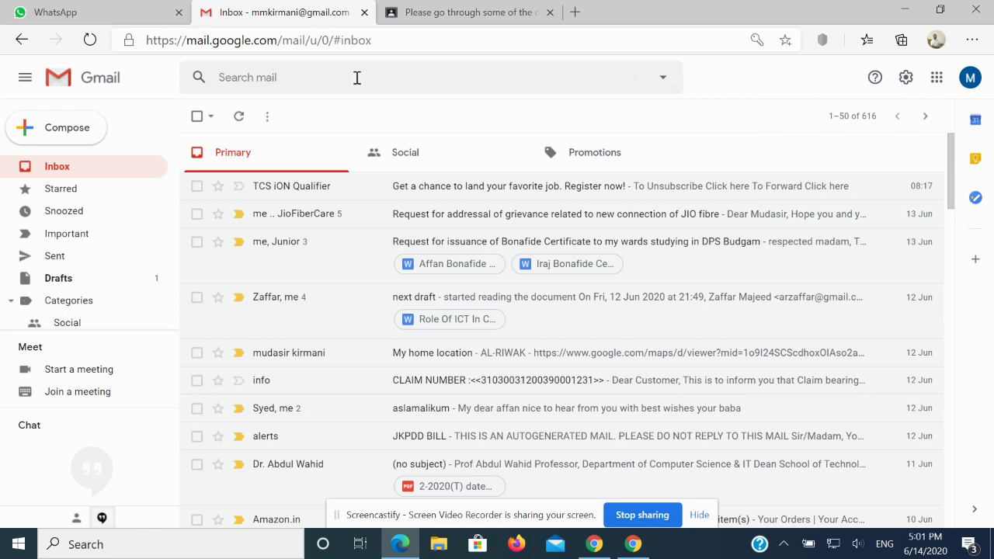
left_click(936, 81)
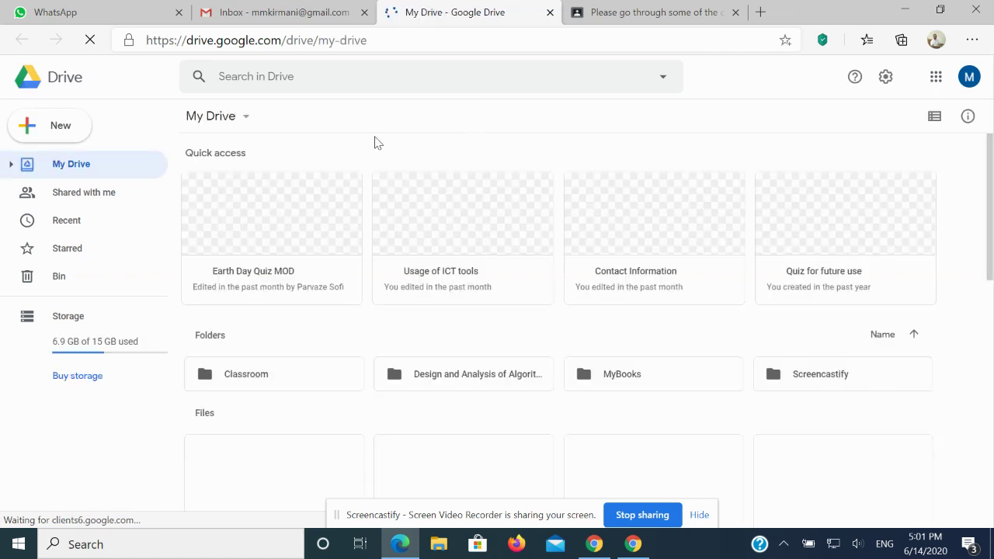
left_click(62, 134)
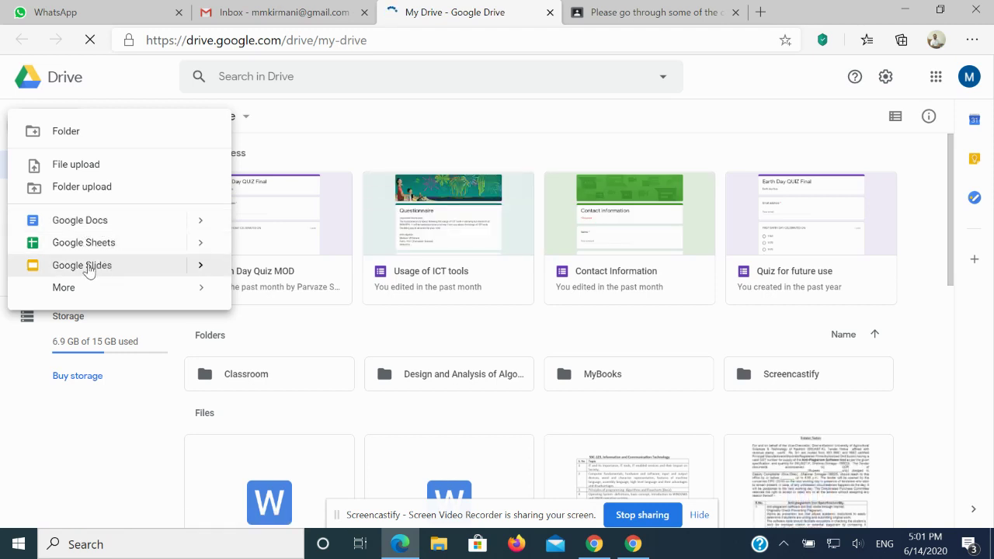
mouse_move(137, 292)
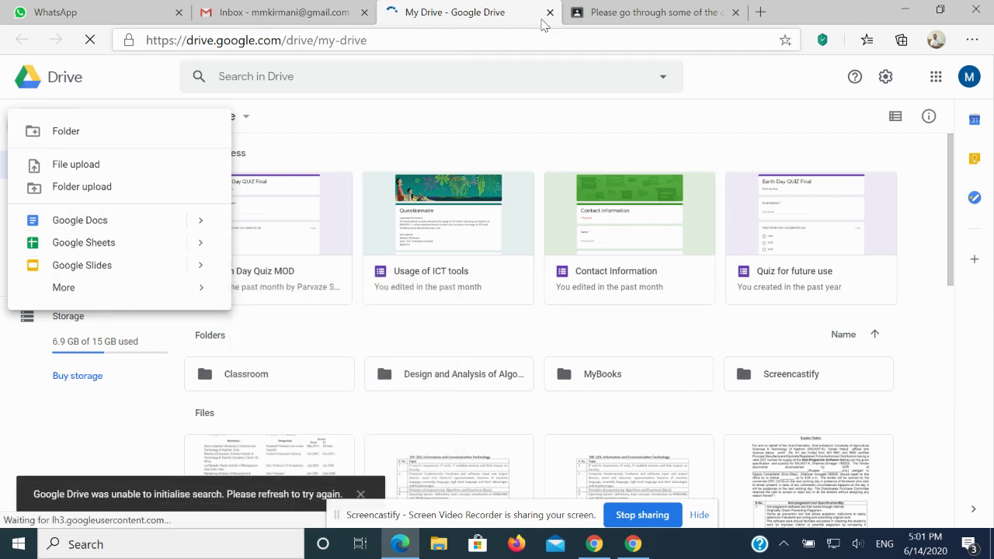
left_click(668, 11)
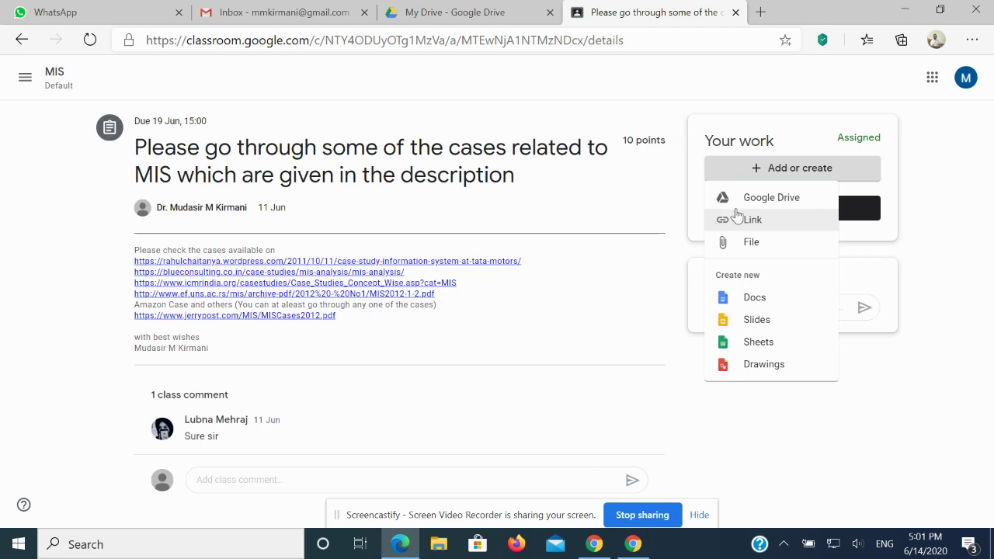
left_click(752, 249)
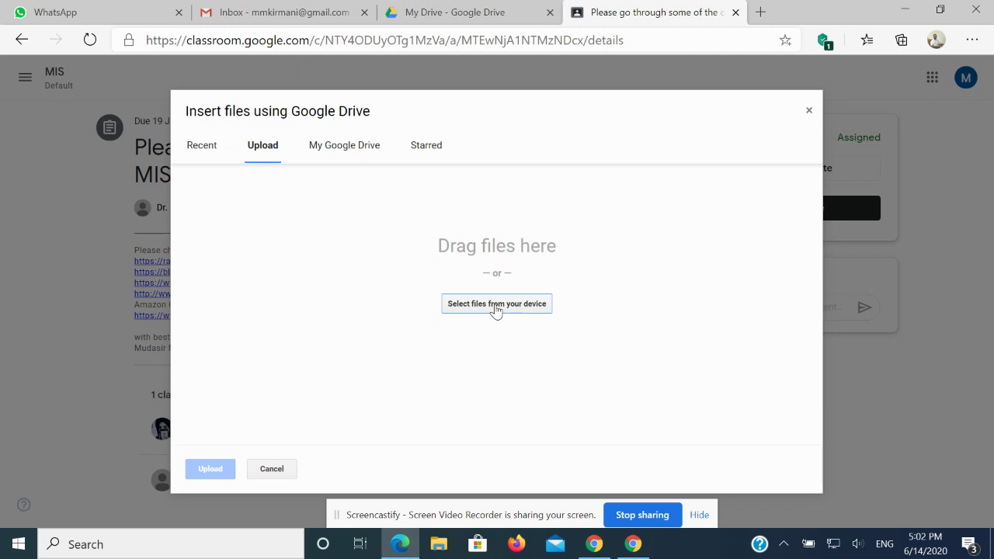
left_click(495, 304)
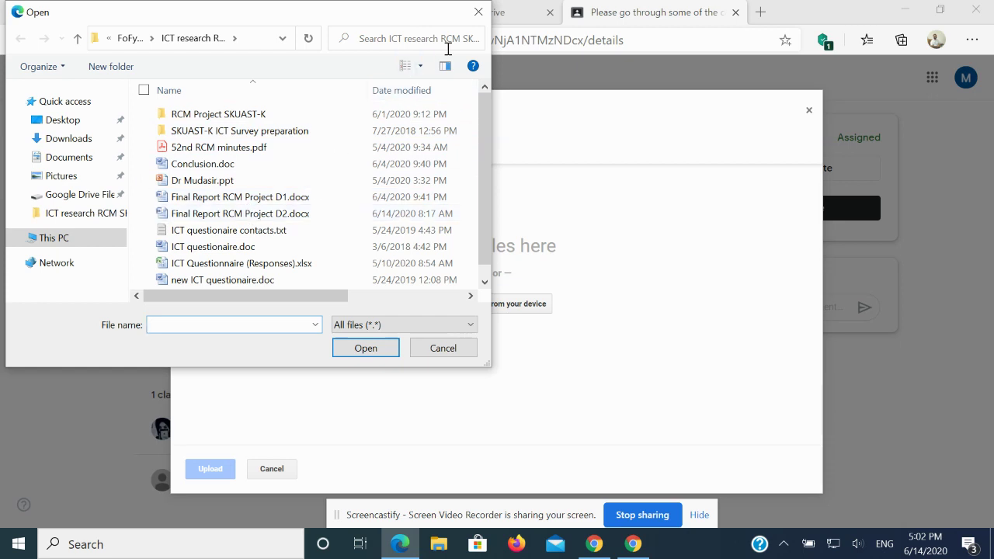
left_click(479, 13)
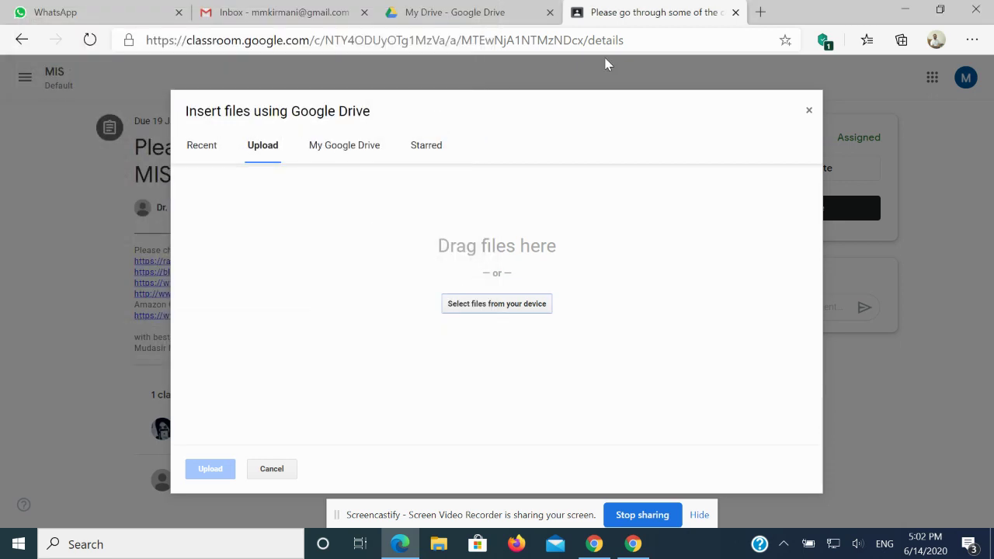
left_click(810, 112)
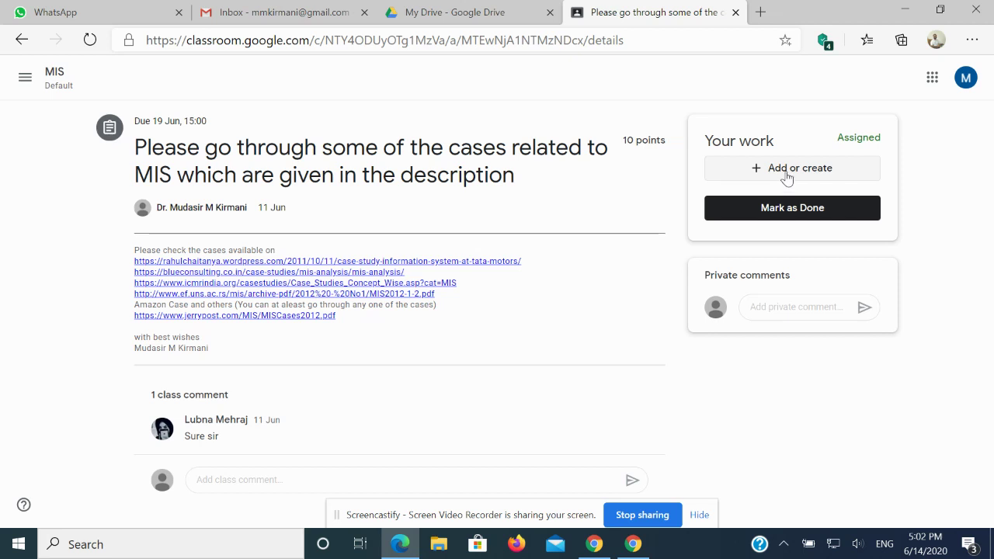
Step: Create a Google Docs attachment for the assignment and write "The is a document to test assignment submission using google classroom" in it
left_click(786, 176)
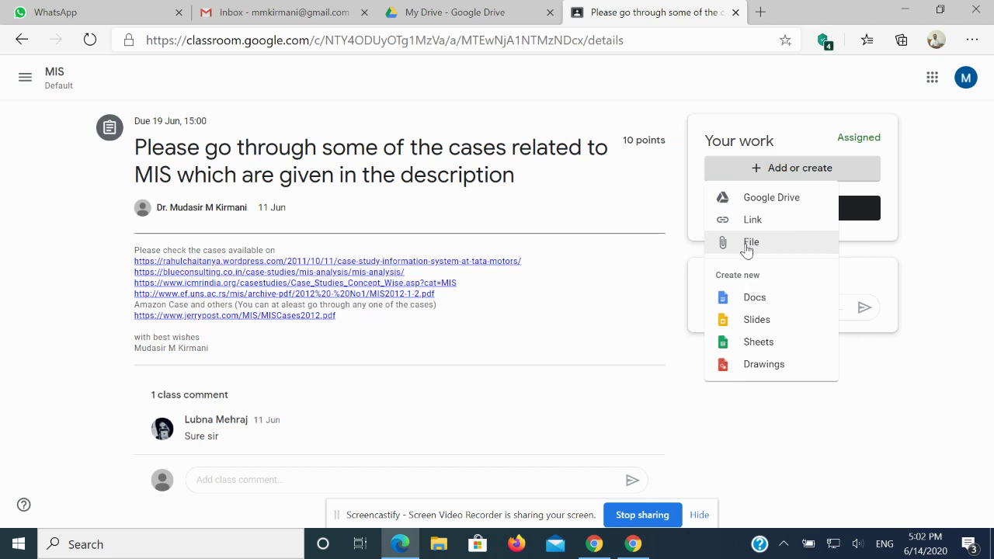
left_click(758, 305)
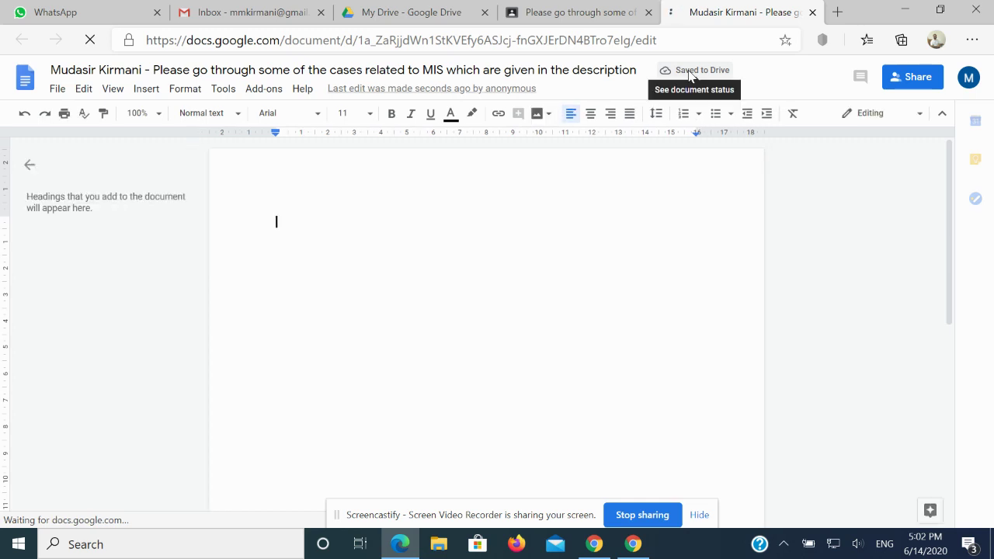
type("T")
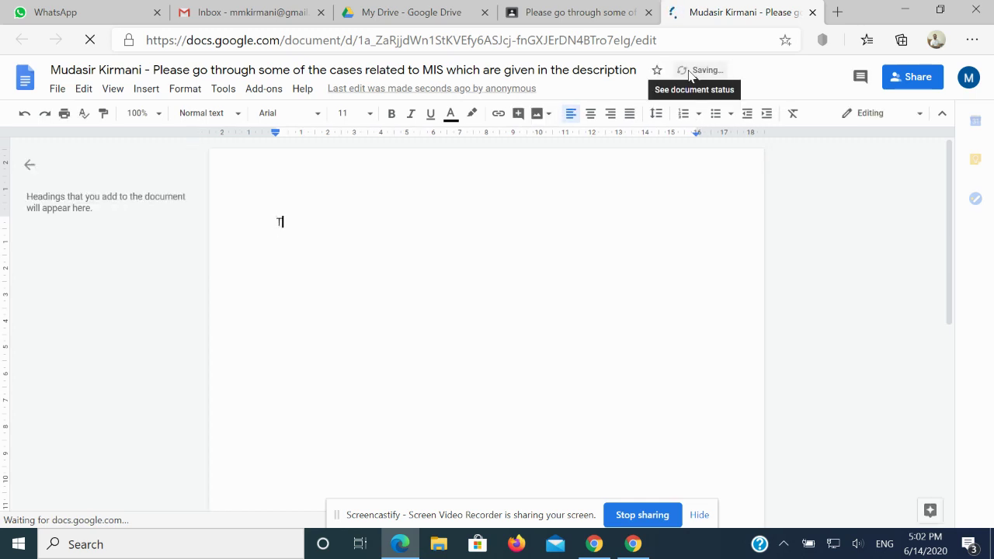
type("he is a di")
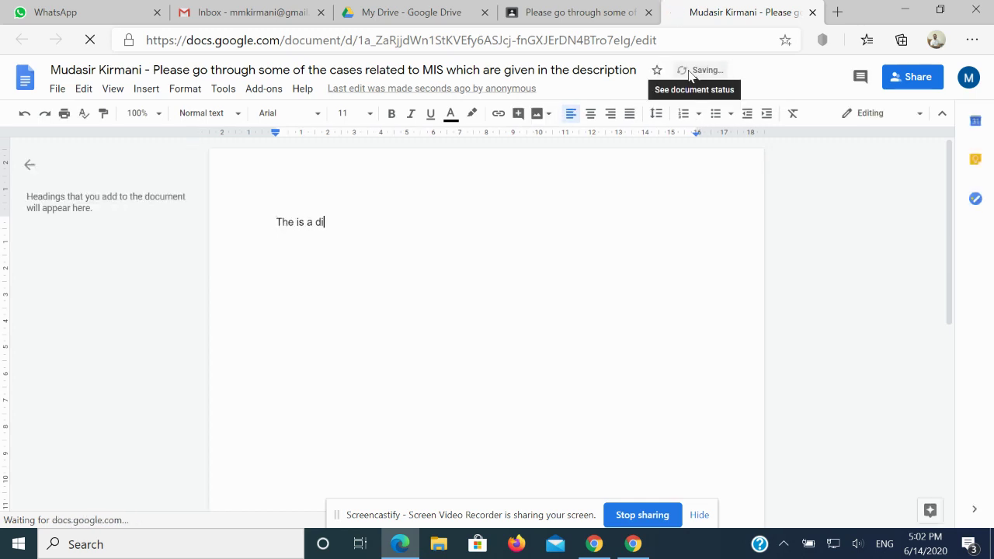
key("BackSpace")
type("ocu")
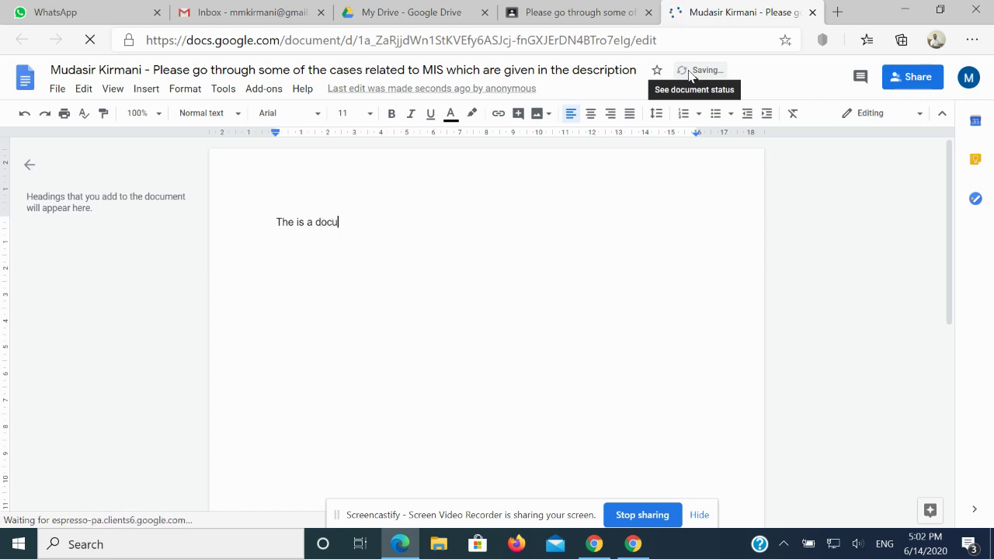
type("ment to ")
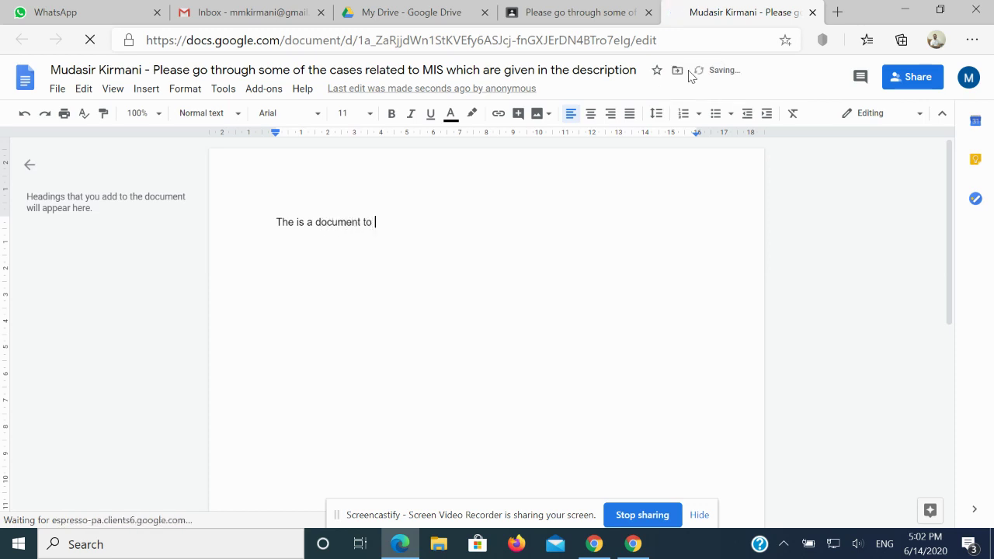
type("test assi")
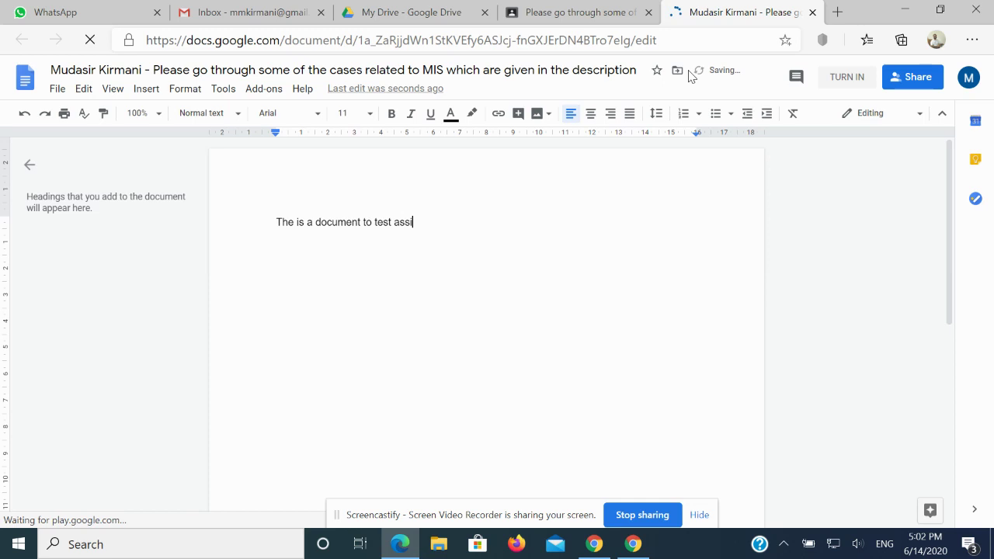
type("gnment submission using google classroom")
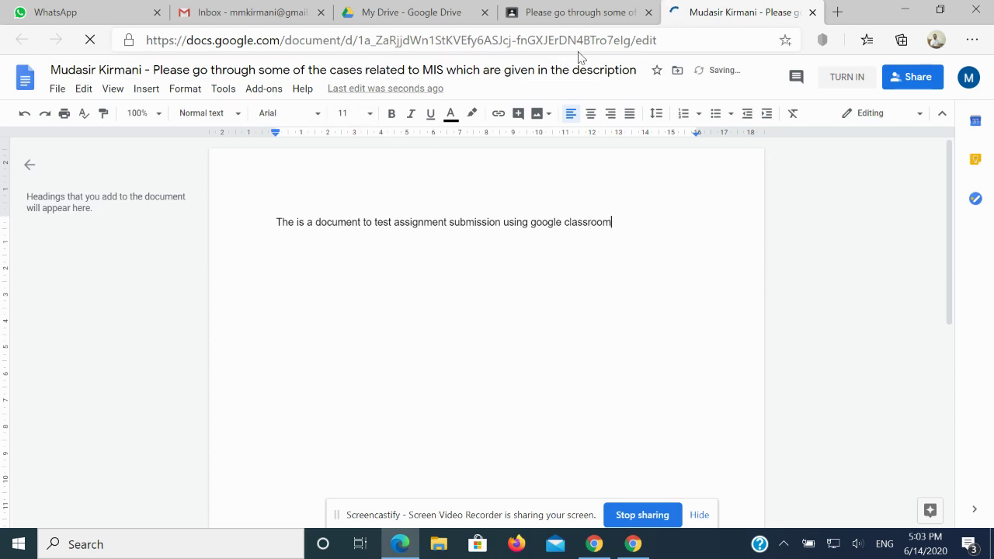
Step: Return to the MIS assignment and hand in the work with the Google Docs attachment
left_click(586, 14)
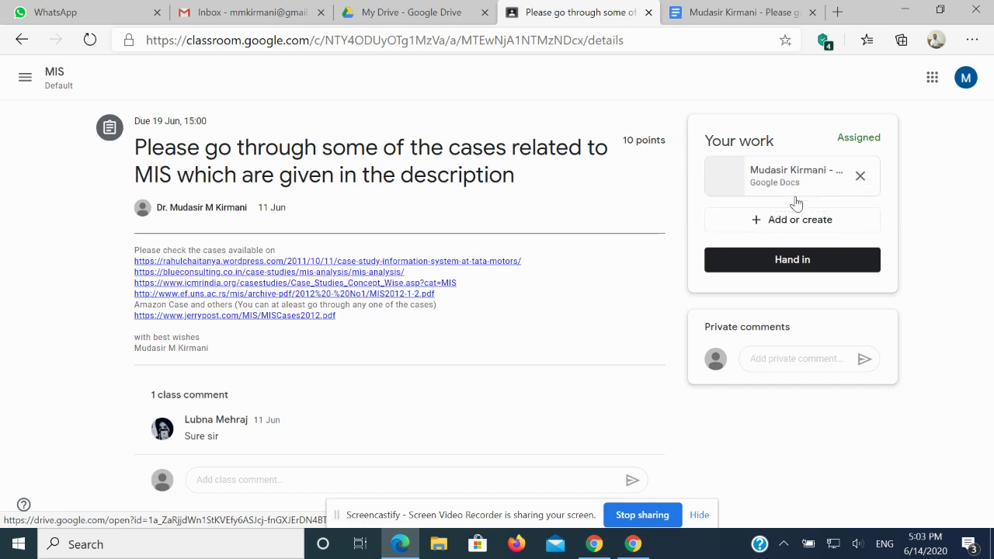
left_click(787, 264)
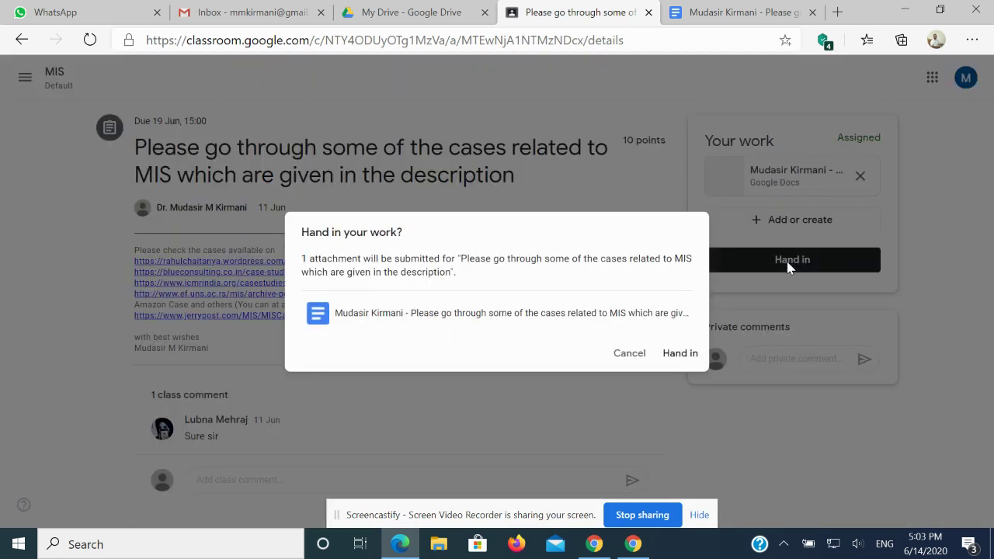
left_click(676, 355)
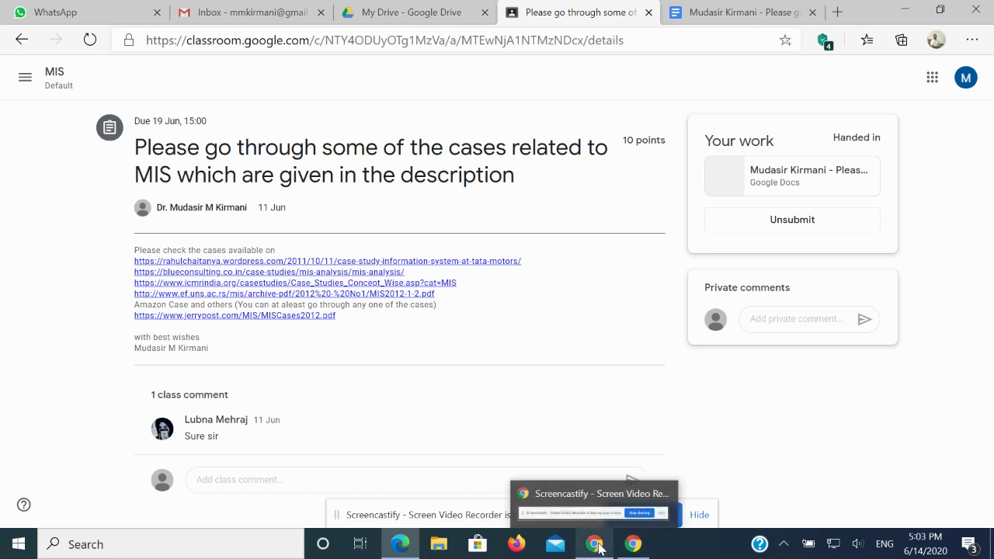
Step: Switch to the teacher's Google Classroom in Chrome and open the classwork of the MIS class
left_click(633, 545)
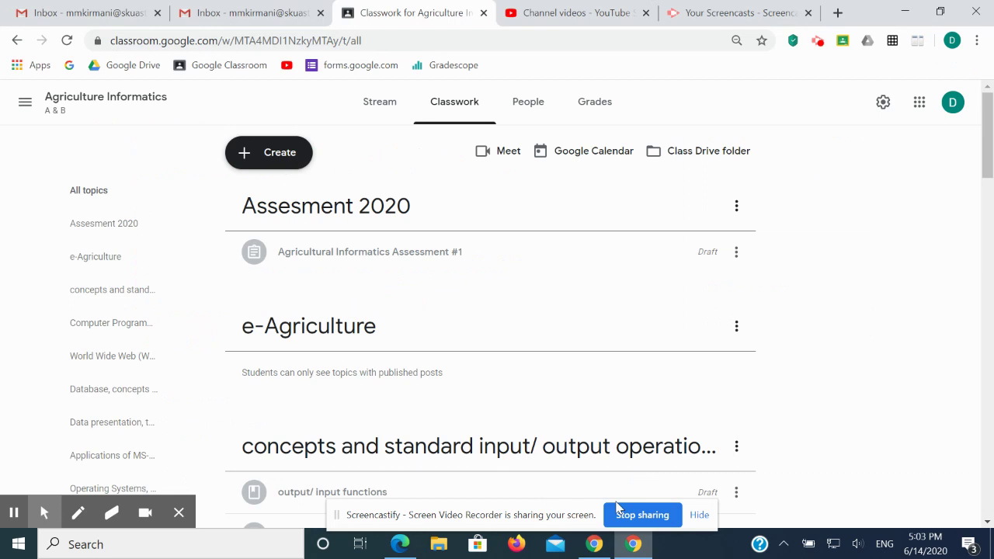
left_click(25, 102)
left_click(89, 358)
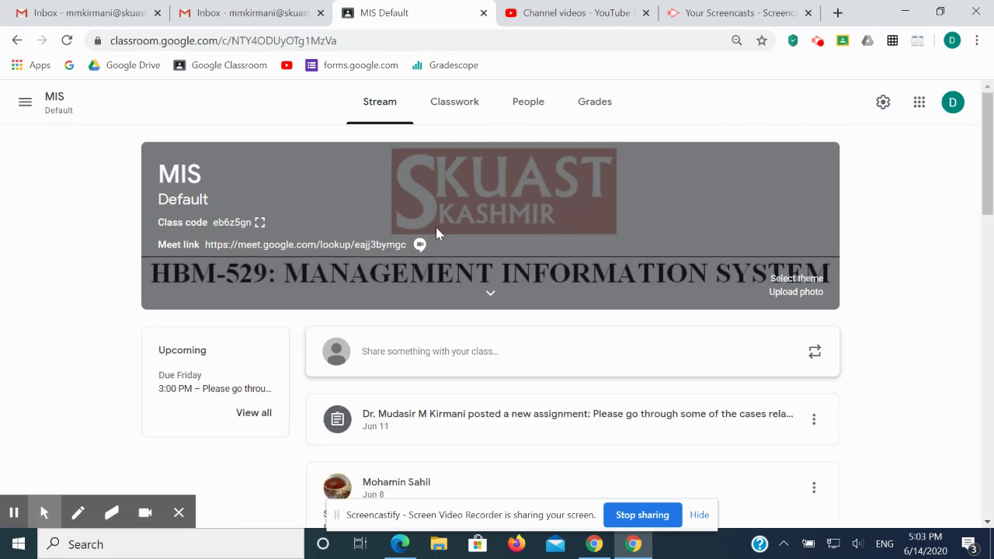
left_click(452, 105)
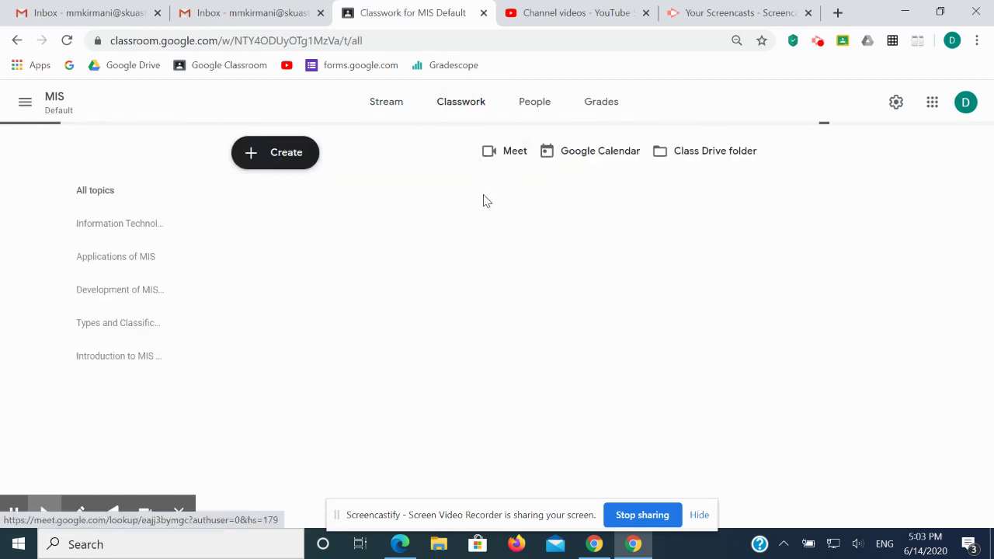
Step: View the turned-in work for the assignment under the Development of MIS topic, and compare it with the student's assignment page in Edge
left_click(130, 294)
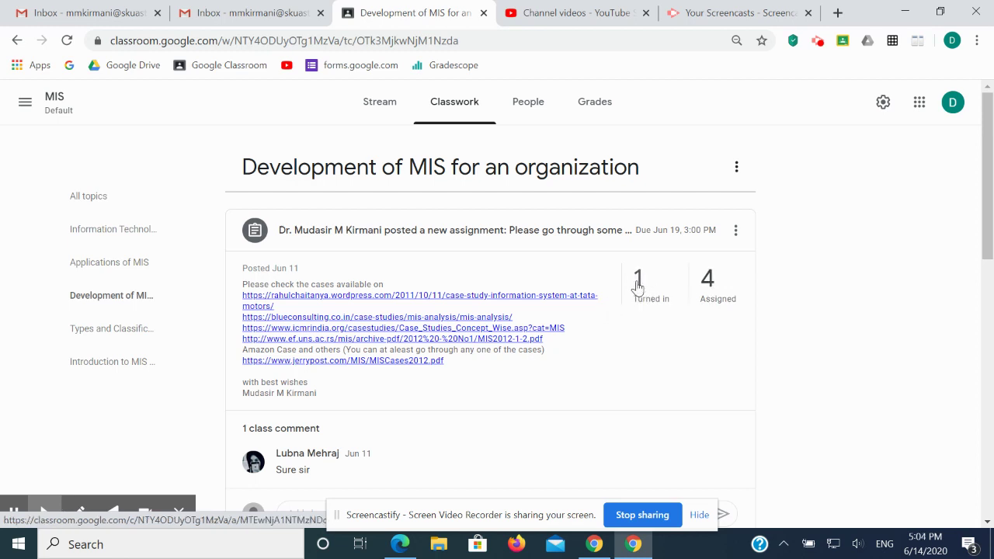
left_click(641, 295)
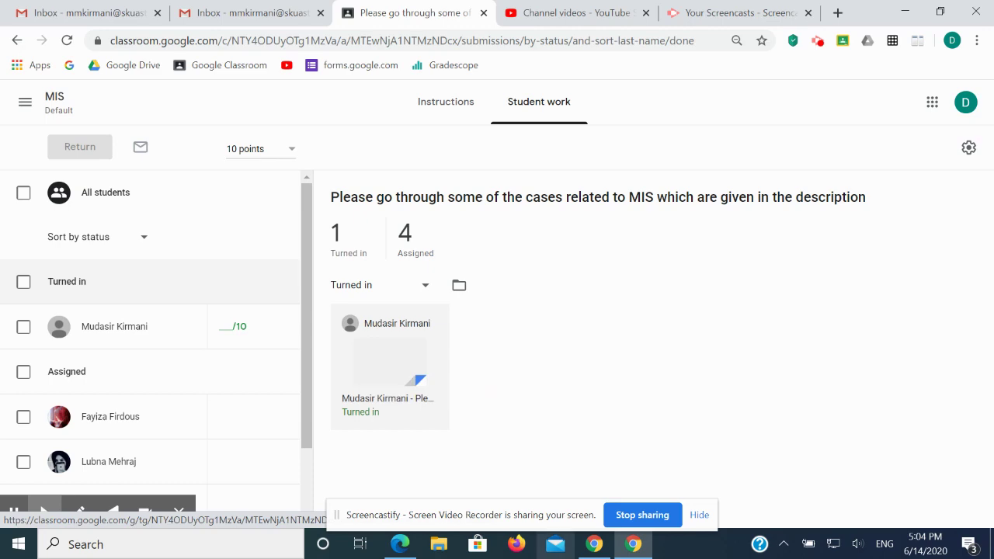
left_click(399, 544)
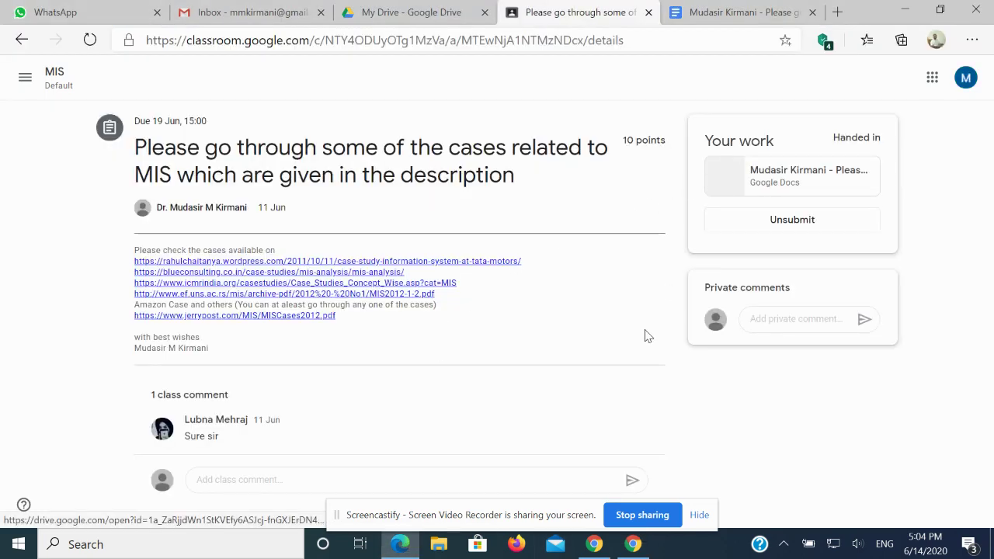
left_click(631, 548)
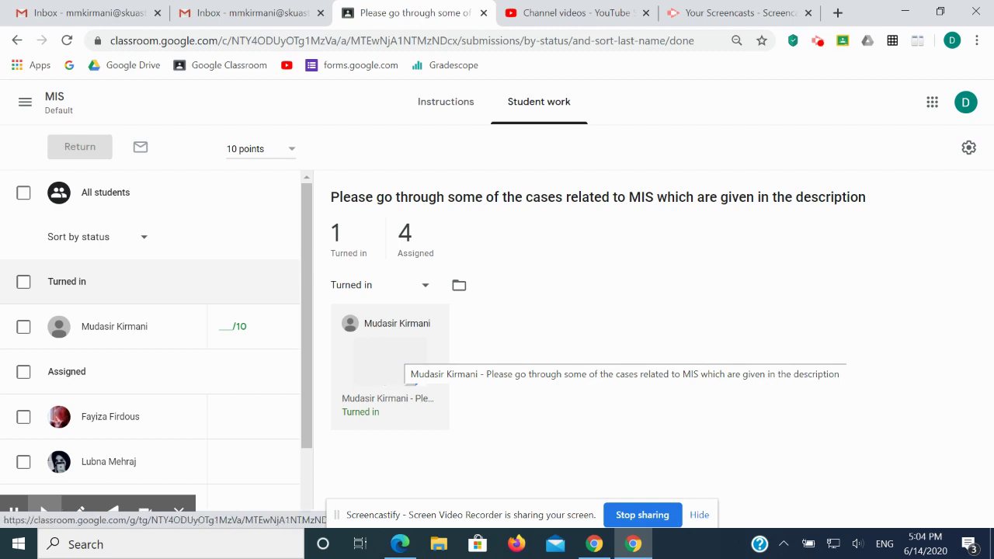
Step: Switch to the student's assignment page in Edge and unsubmit the handed-in work
left_click(401, 541)
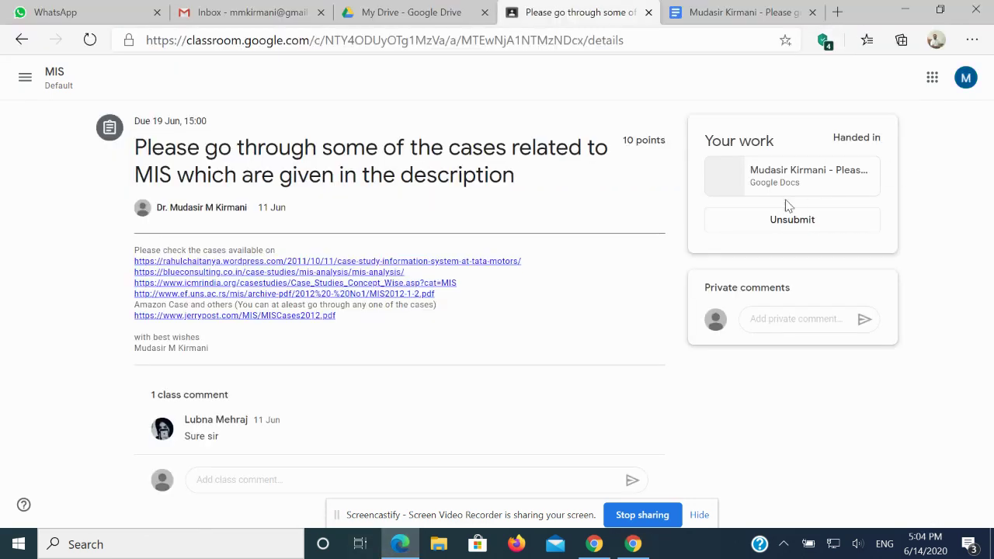
left_click(789, 223)
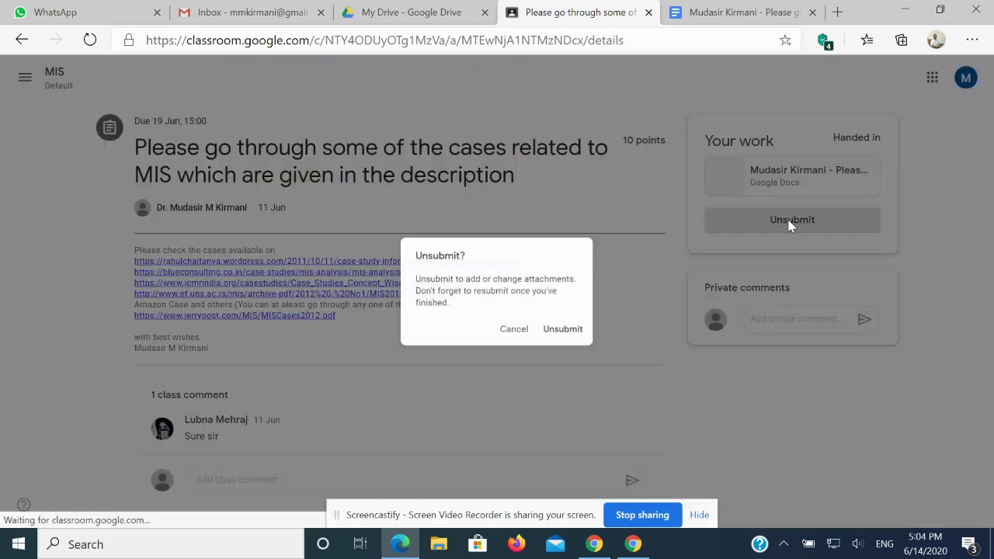
left_click(582, 336)
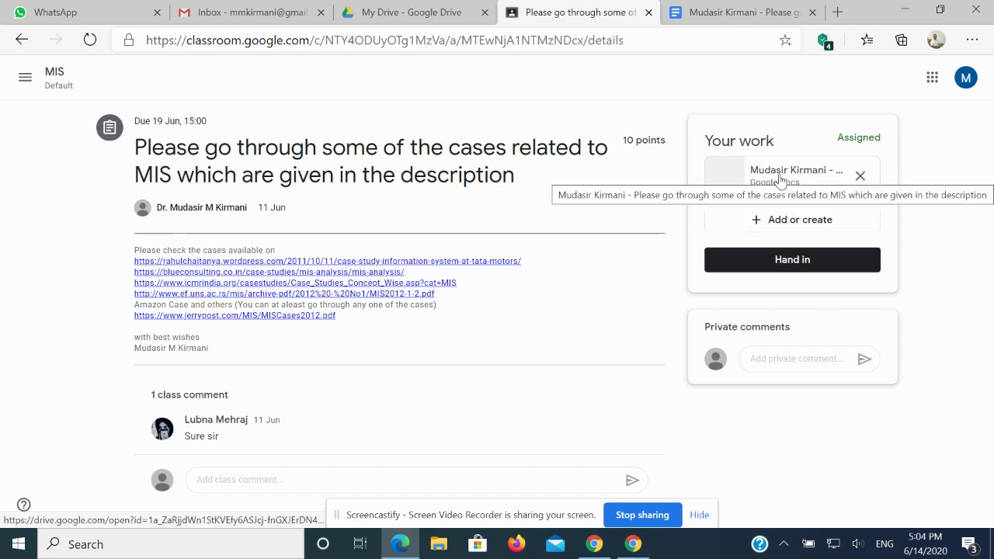
Step: Open the assignment's Google Docs attachment afresh and close its old copy whose access has expired
left_click(779, 180)
left_click(749, 12)
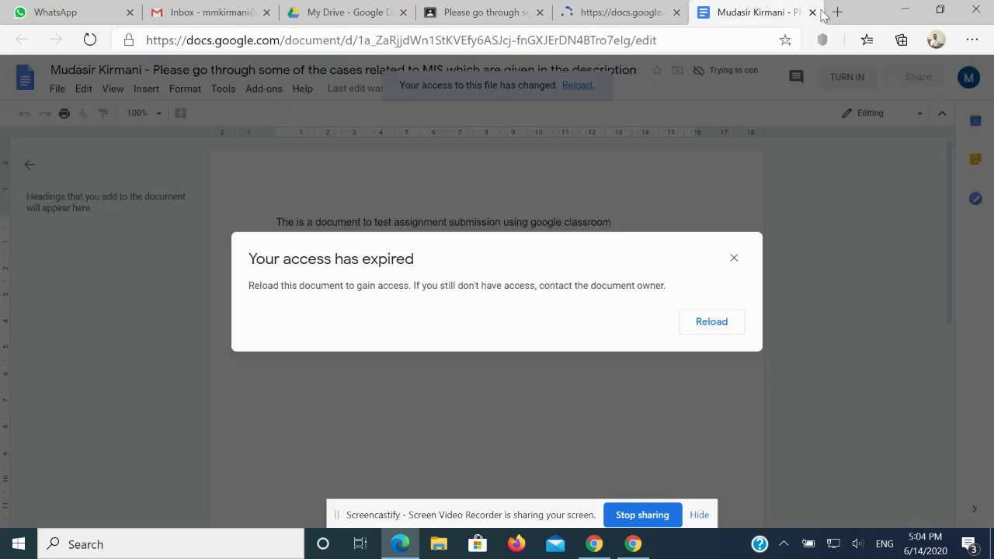
left_click(812, 11)
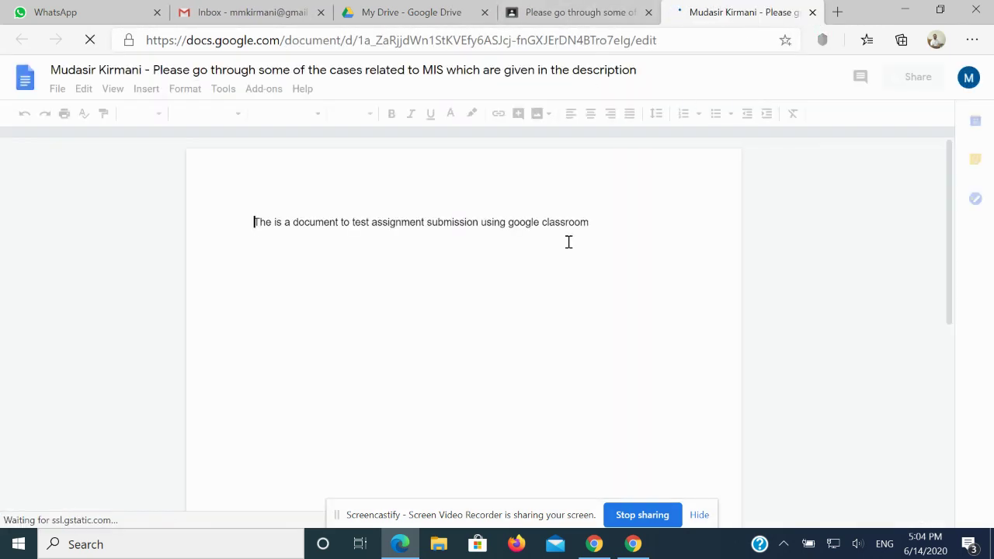
Step: Copy the document's sentence and paste it twice on new lines below the original
left_click(616, 222)
triple_click(394, 231)
key("ctrl+c")
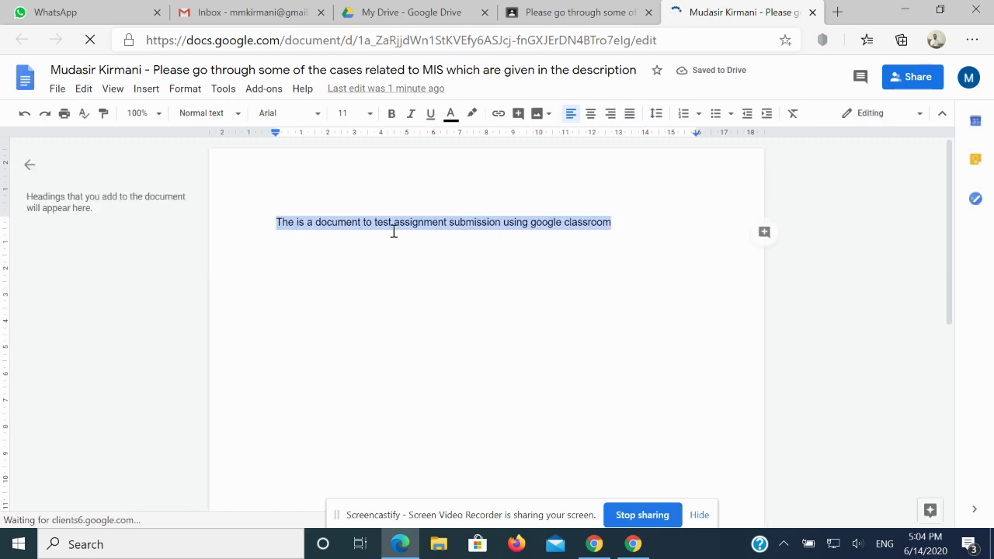
left_click(650, 224)
key("Return")
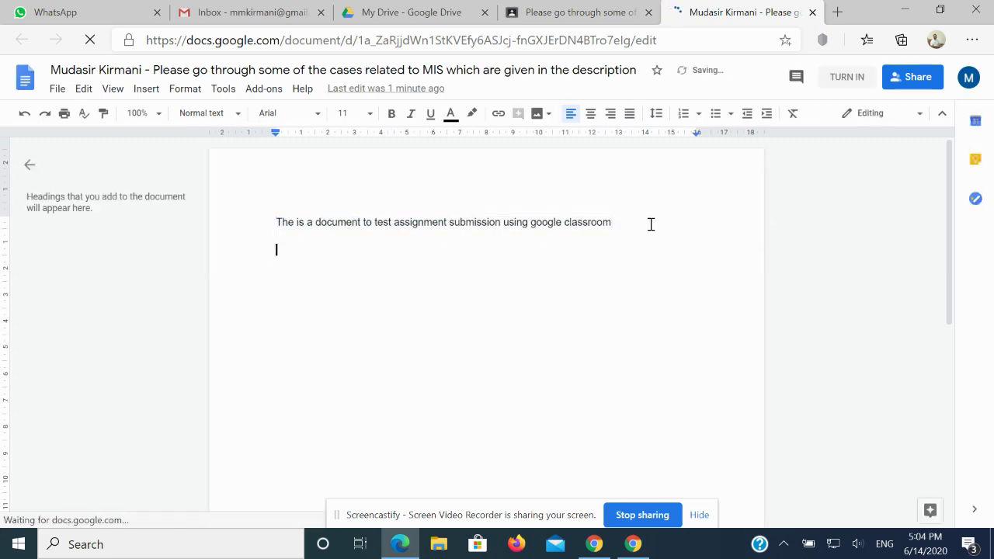
key("ctrl+v")
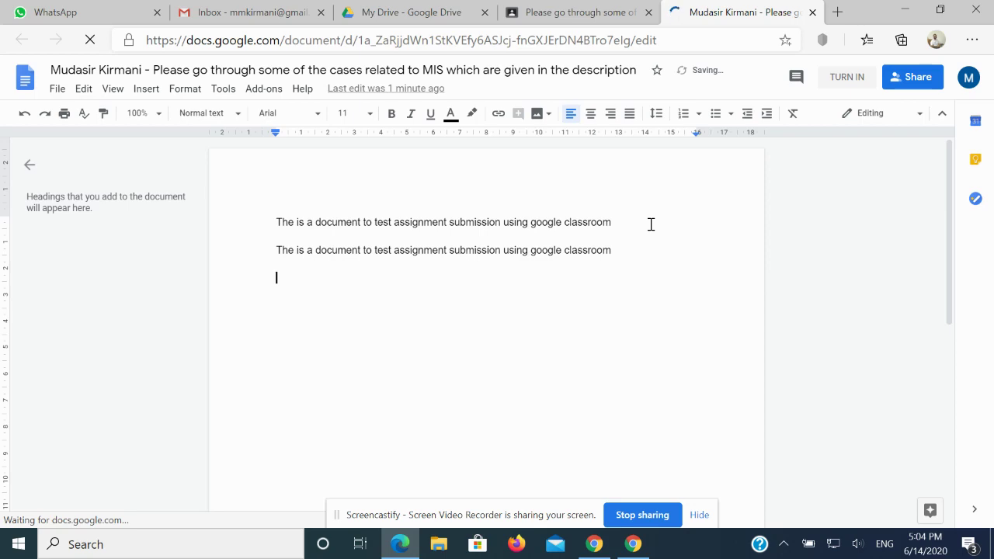
key("ctrl+v")
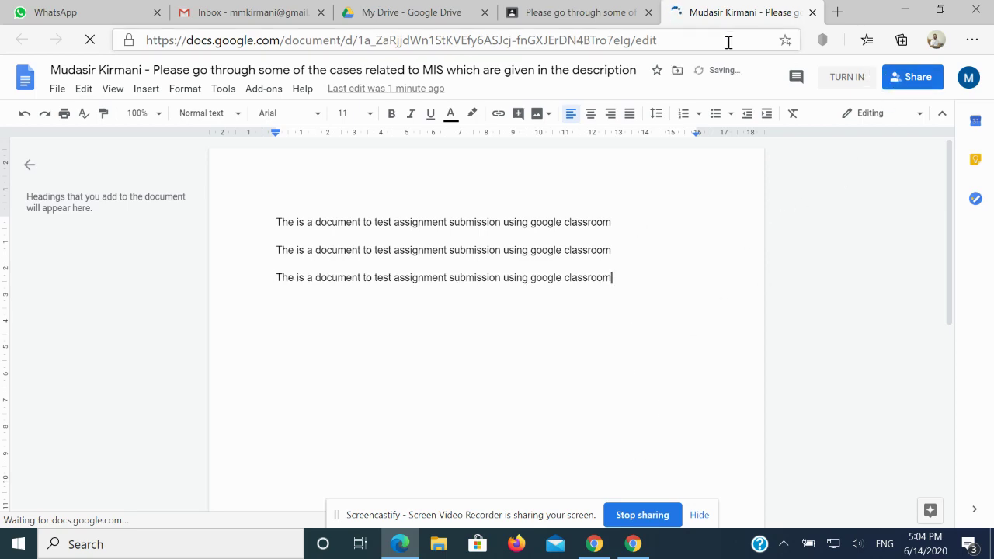
Step: Return to the MIS assignment and hand in the edited Google Docs attachment
left_click(575, 12)
left_click(797, 260)
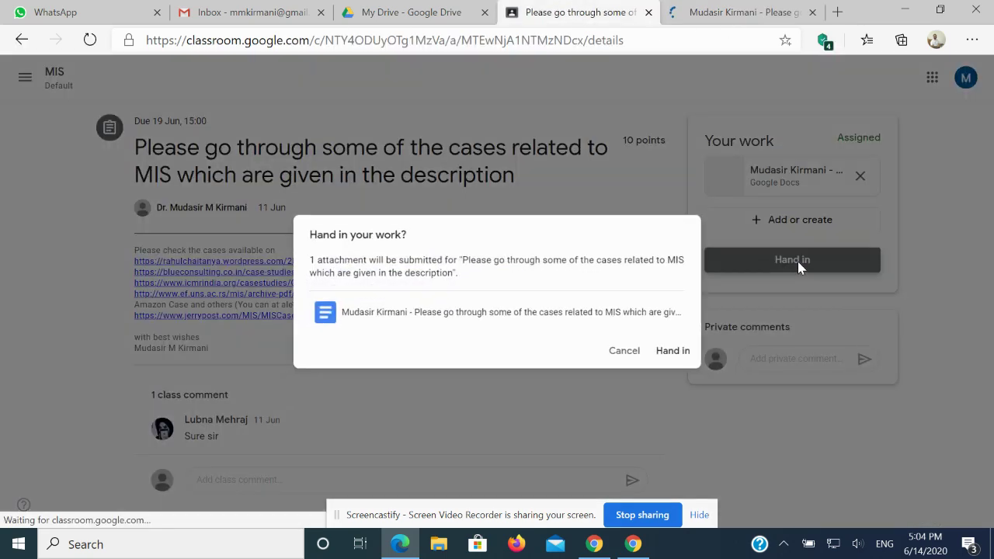
left_click(680, 354)
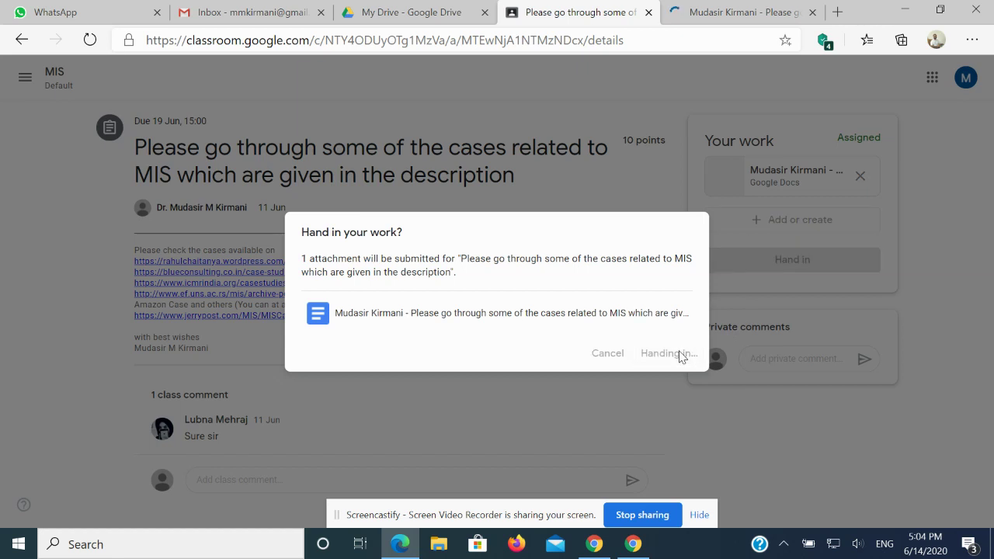
Step: Switch to the teacher's Classroom in Chrome and view the assignment's student work and instructions
mouse_move(594, 545)
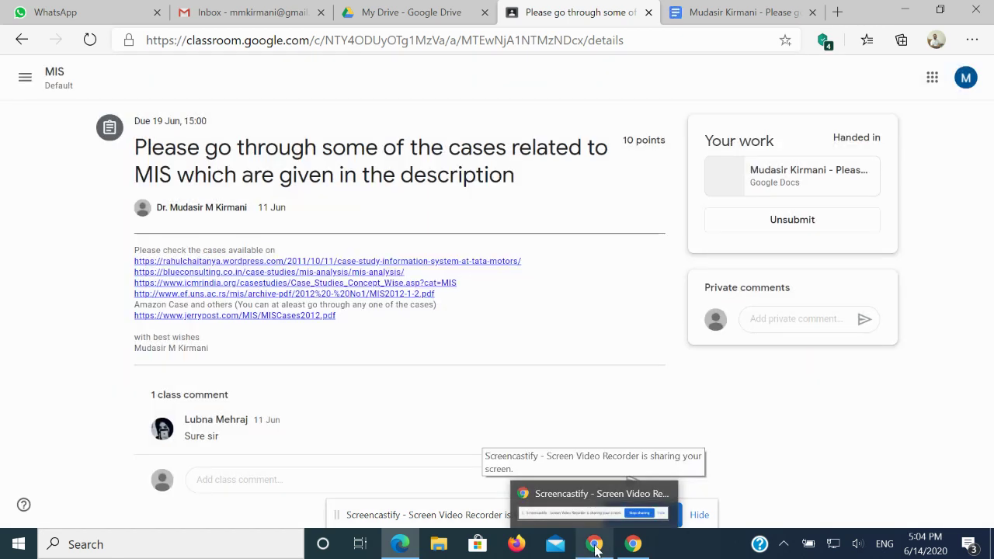
left_click(633, 543)
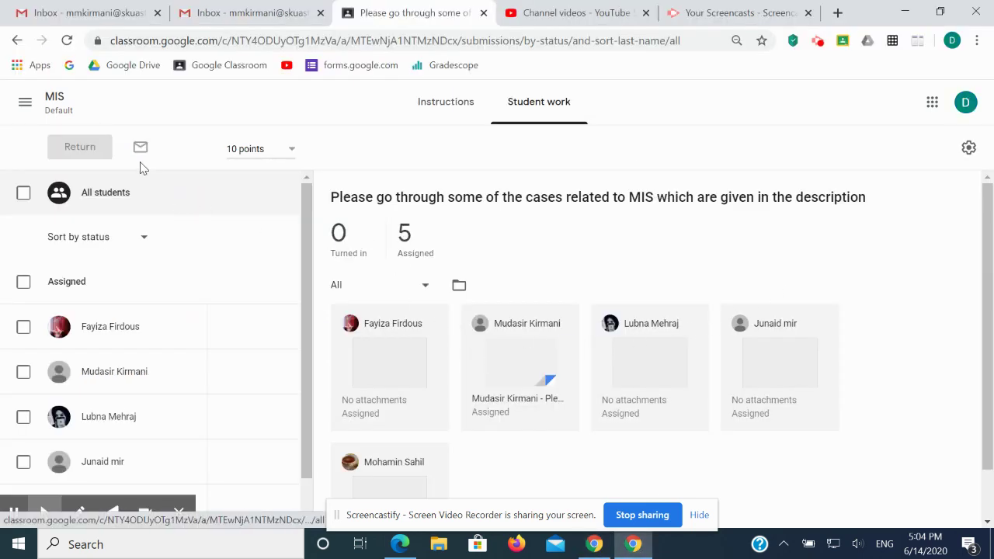
left_click(437, 105)
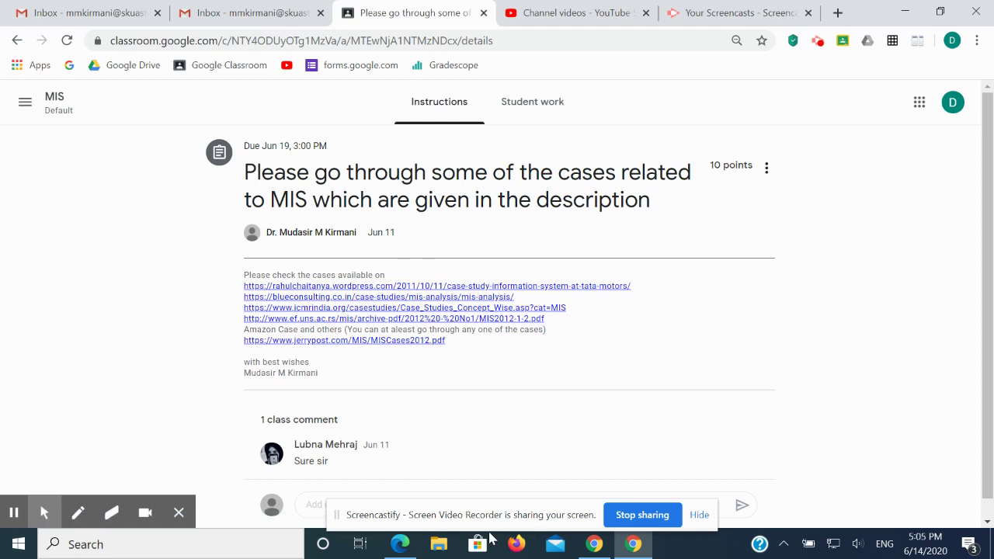
Step: Switch back to the student's Edge window and unsubmit the assignment once more
left_click(400, 544)
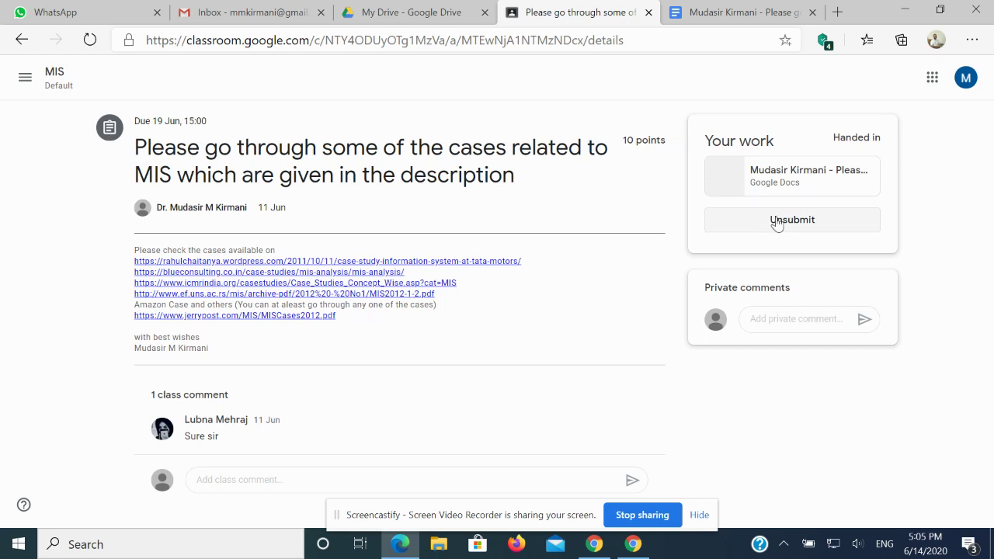
left_click(794, 224)
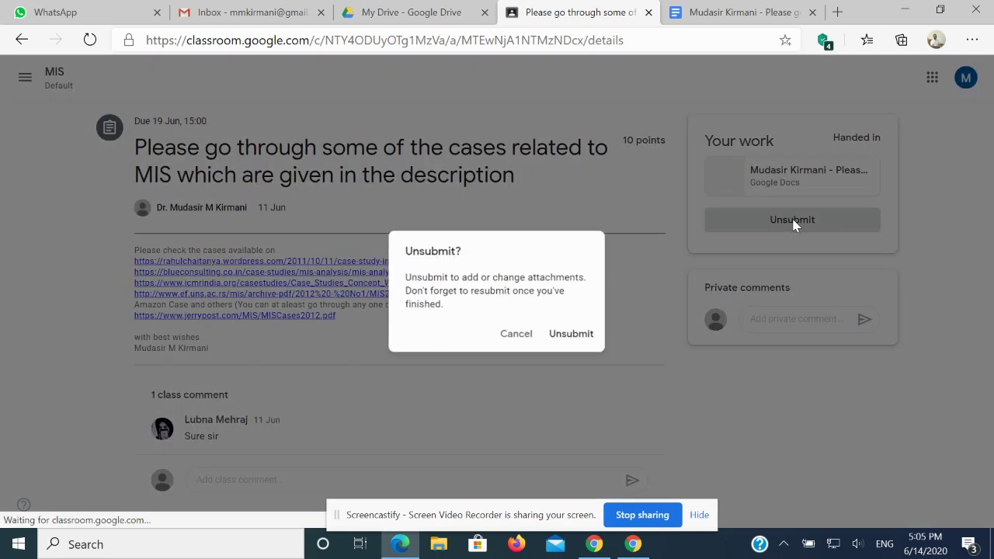
left_click(575, 335)
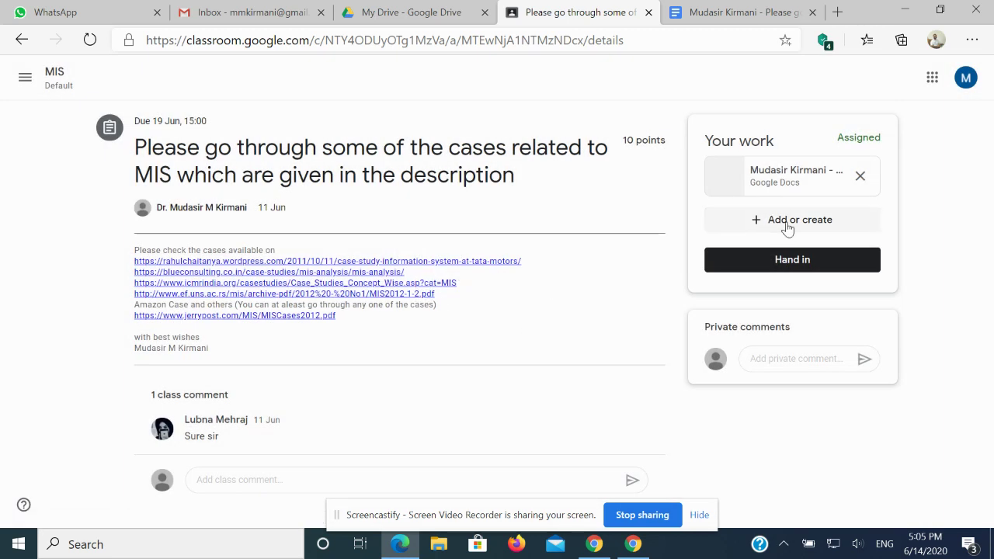
Step: Check the options for adding or creating attachments, and hand in the work again with the existing Google Docs attachment
left_click(787, 222)
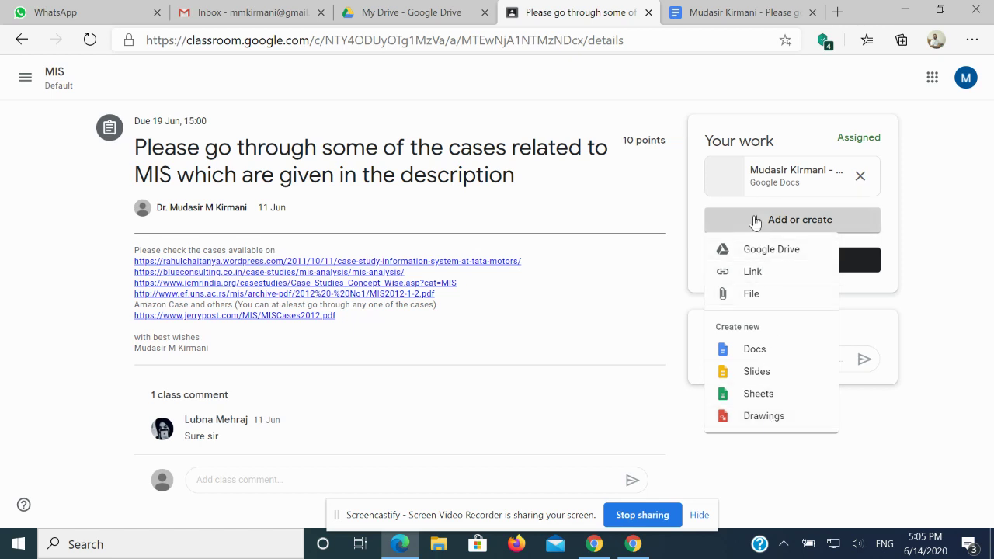
left_click(919, 251)
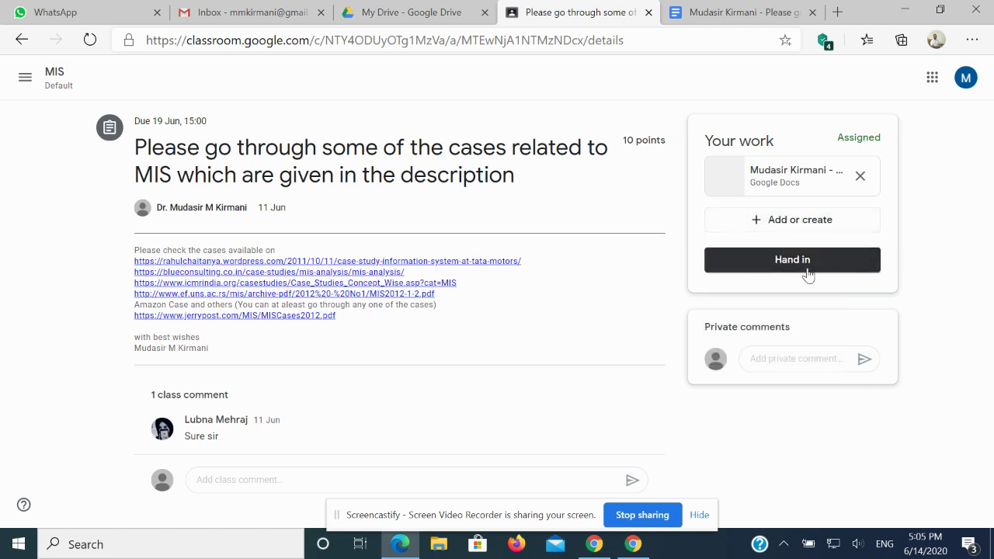
left_click(681, 356)
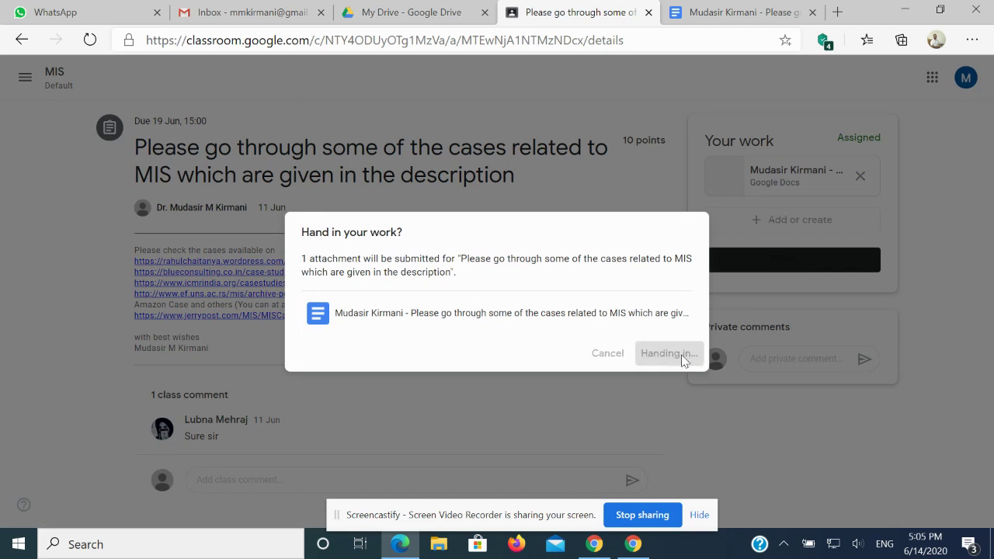